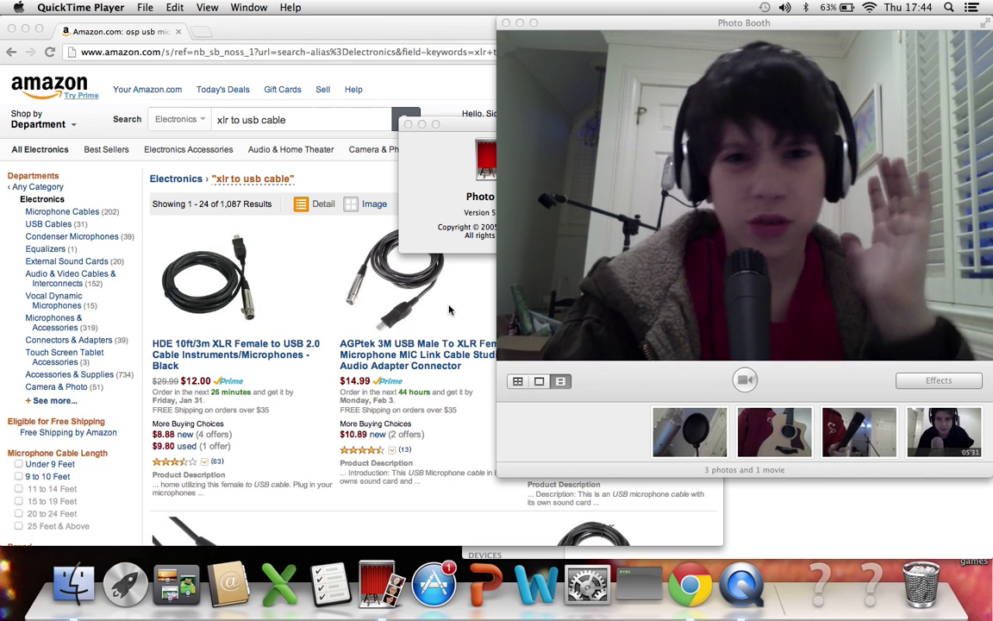
- Scroll further down the 'xlr to usb cable' results to reveal the Shure X2U adapter
scroll(198, 93, down, 10)
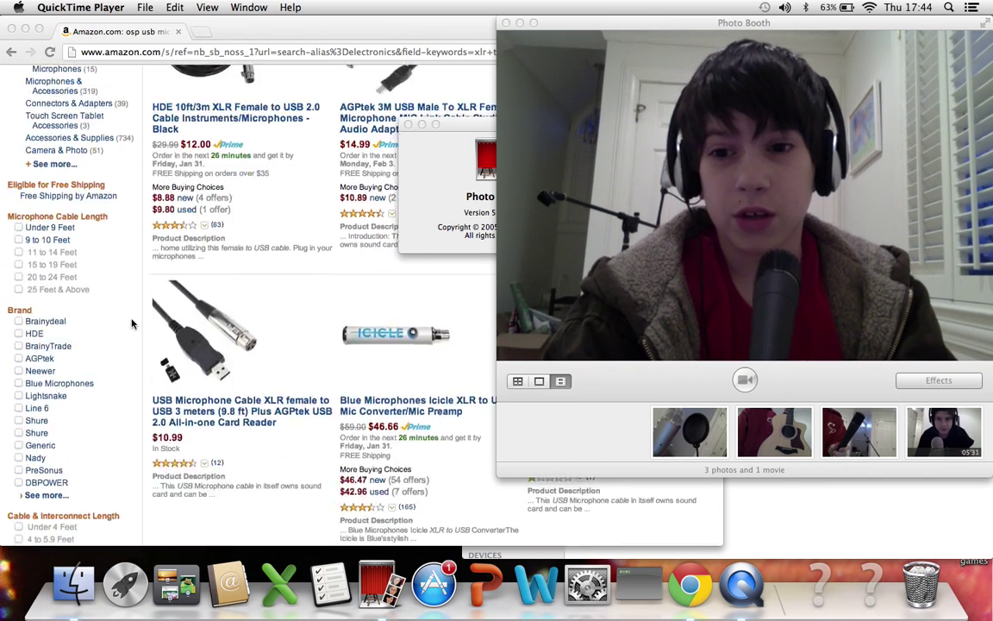
- Bring the Chrome window forward, browse the cable listings, and return to the top of the results
click(205, 38)
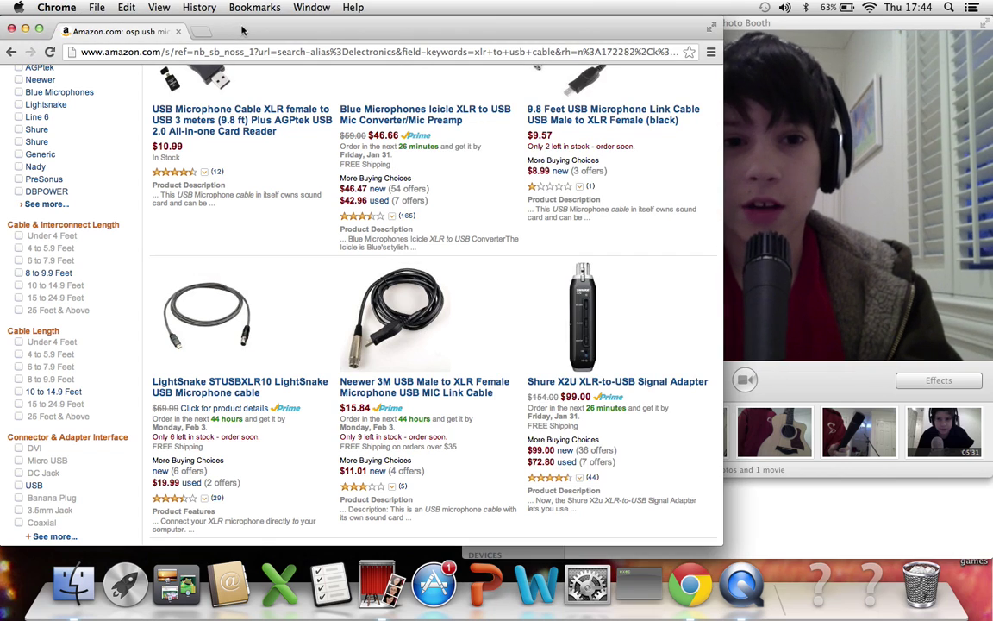
scroll(380, 354, down, 15)
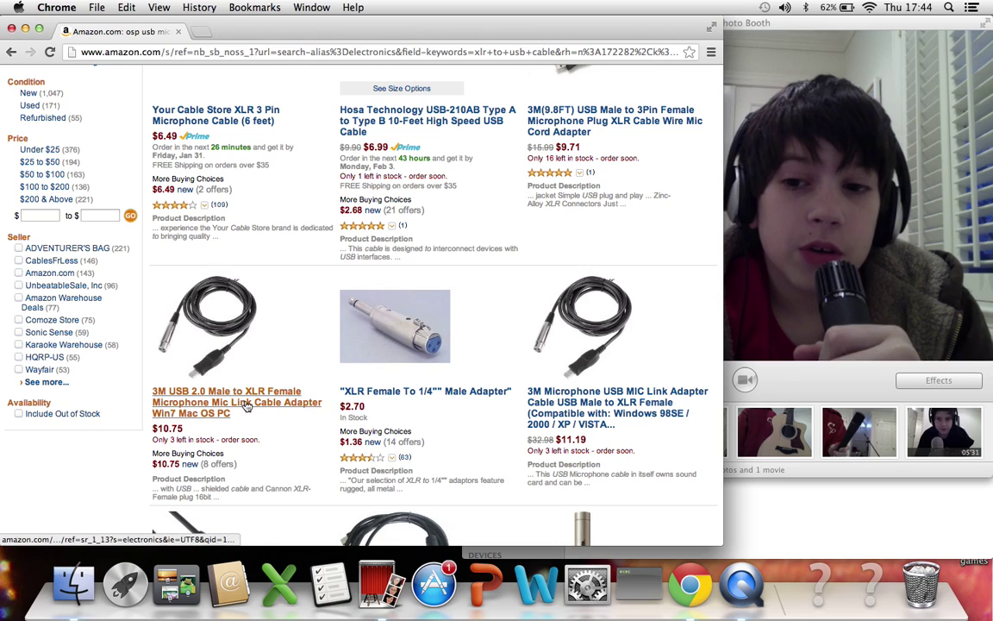
scroll(246, 406, down, 1)
scroll(345, 431, up, 4)
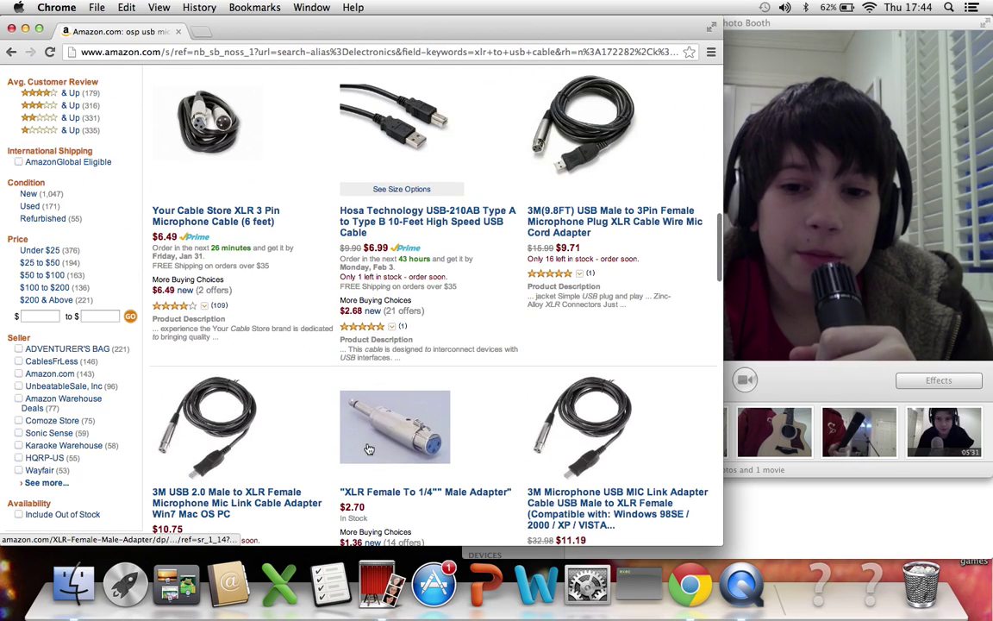
scroll(369, 450, up, 10)
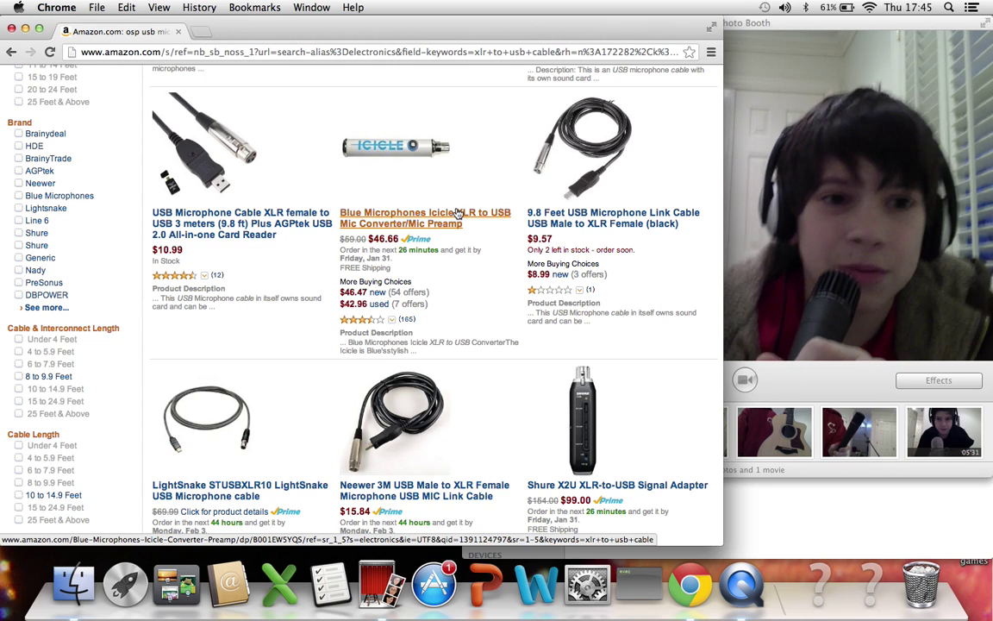
scroll(388, 115, up, 6)
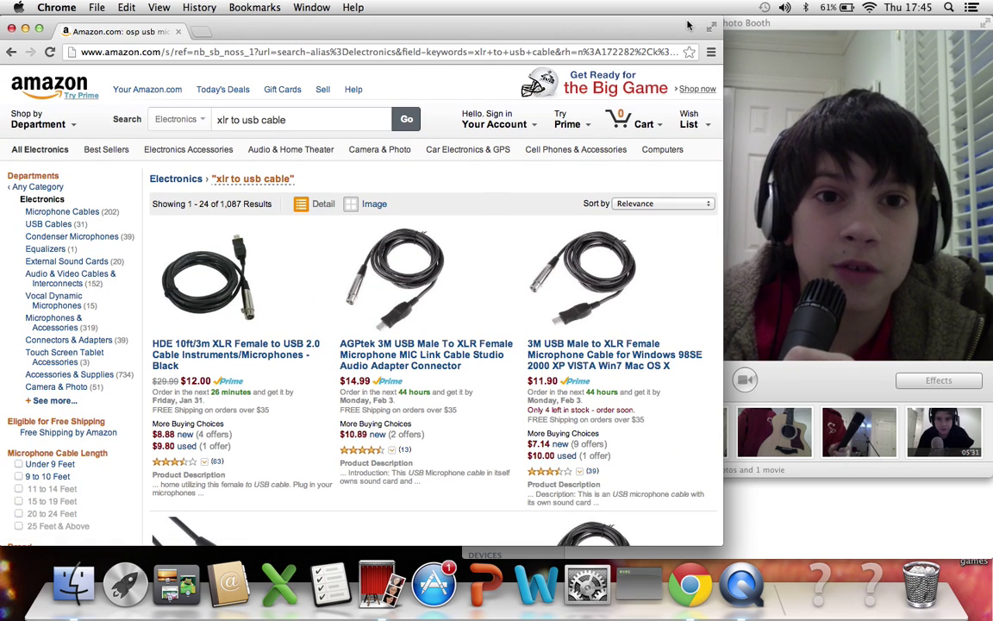
- Close the Amazon browser window and launch GarageBand through a Spotlight search for 'gara'
drag(690, 23, 719, 245)
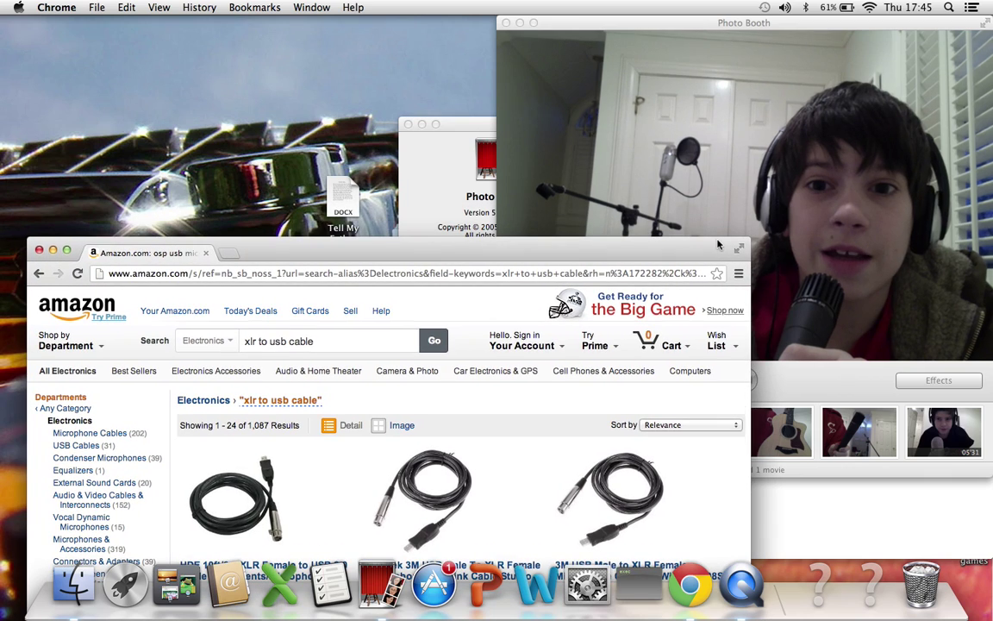
click(38, 250)
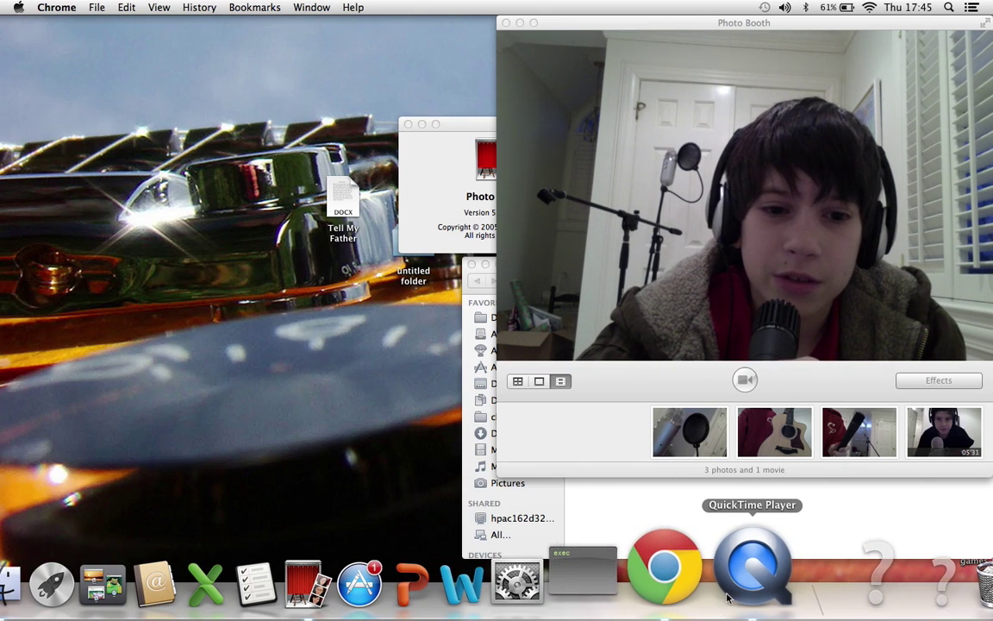
key(super+space)
text(gara)
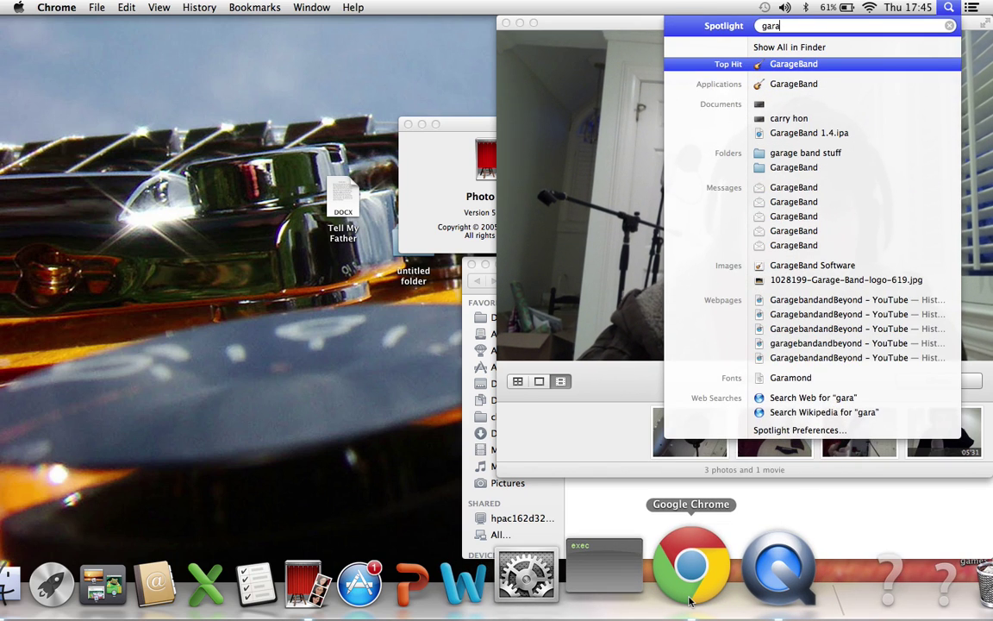
key(Return)
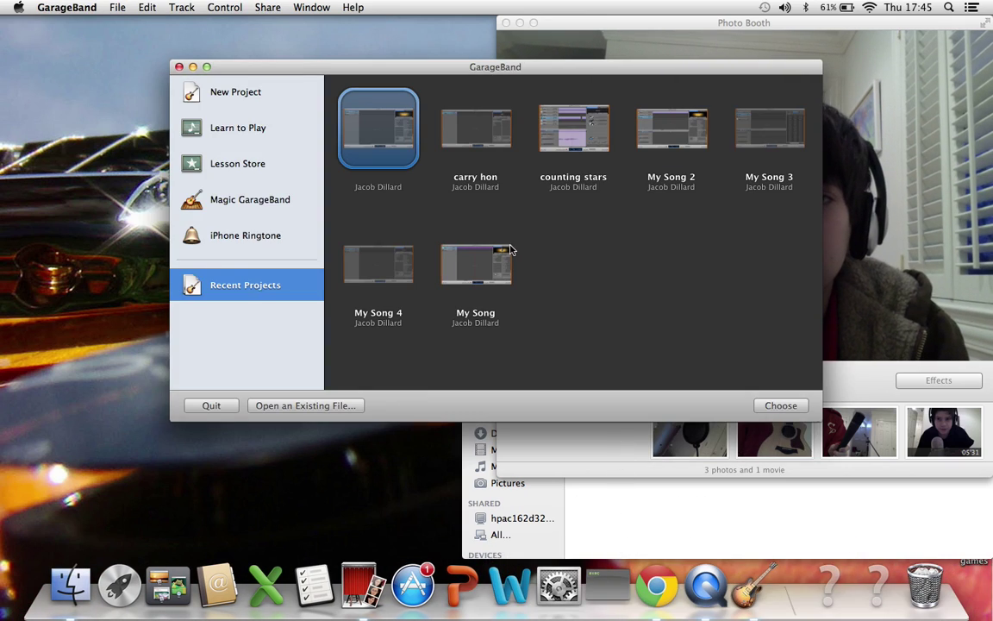
- Open the most recent project, which holds the Male Basic and Female Basic vocal tracks
double_click(378, 136)
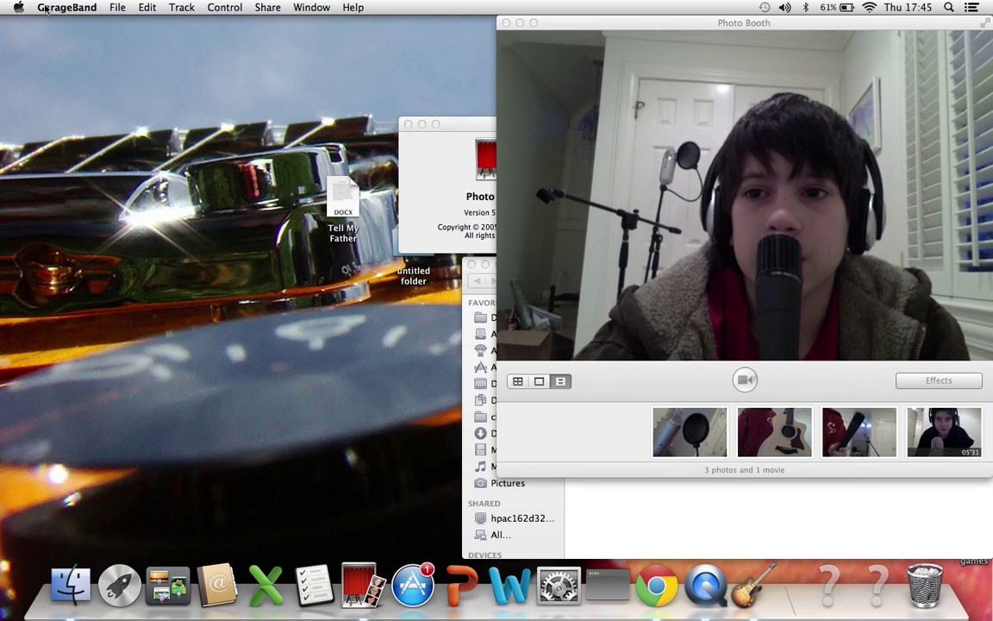
click(88, 11)
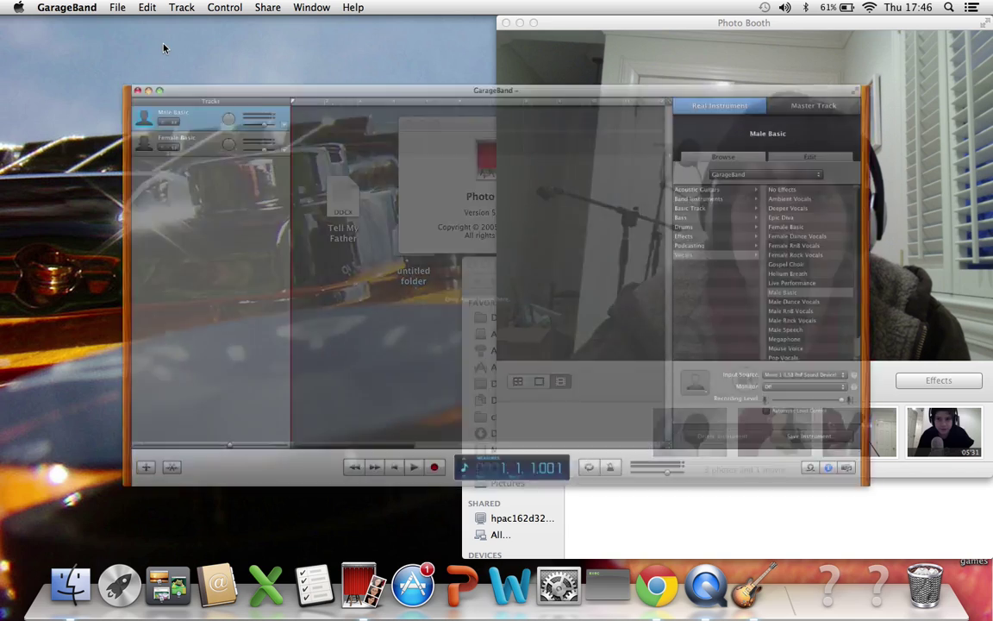
click(265, 90)
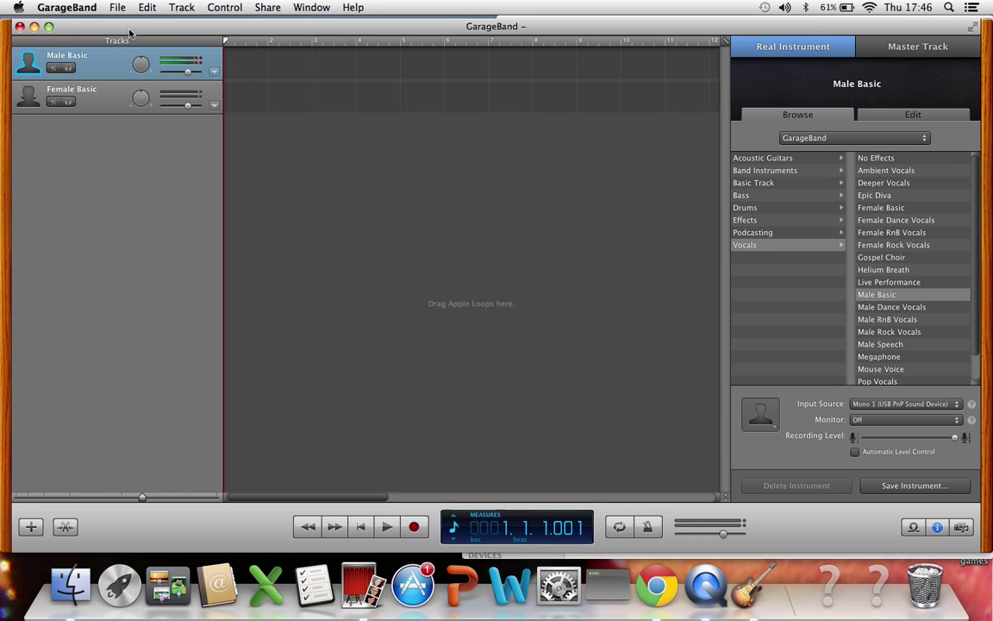
- Check which microphone QuickTime Player is set to record from
click(79, 11)
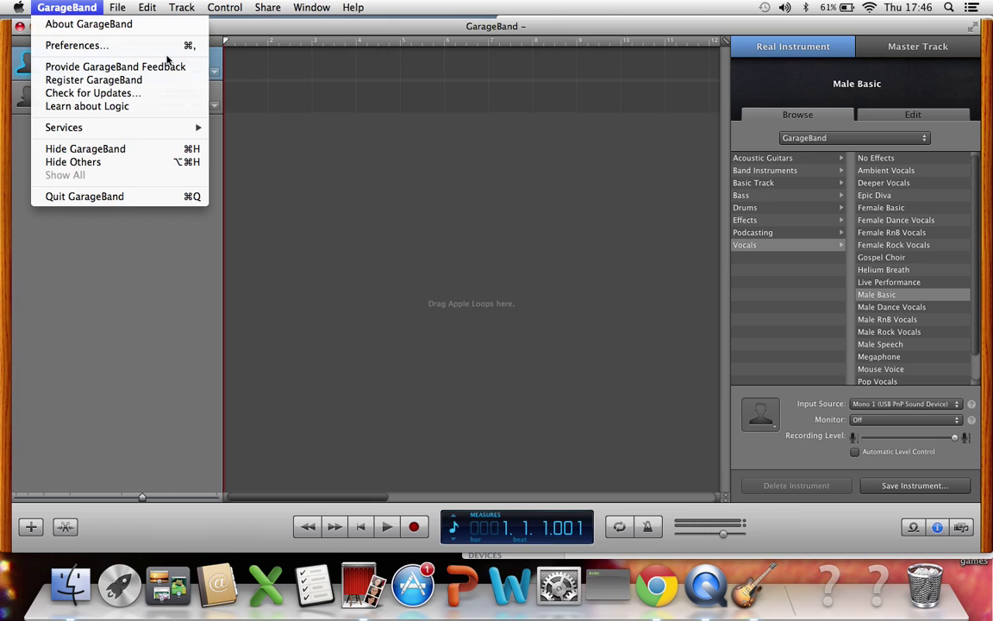
click(222, 164)
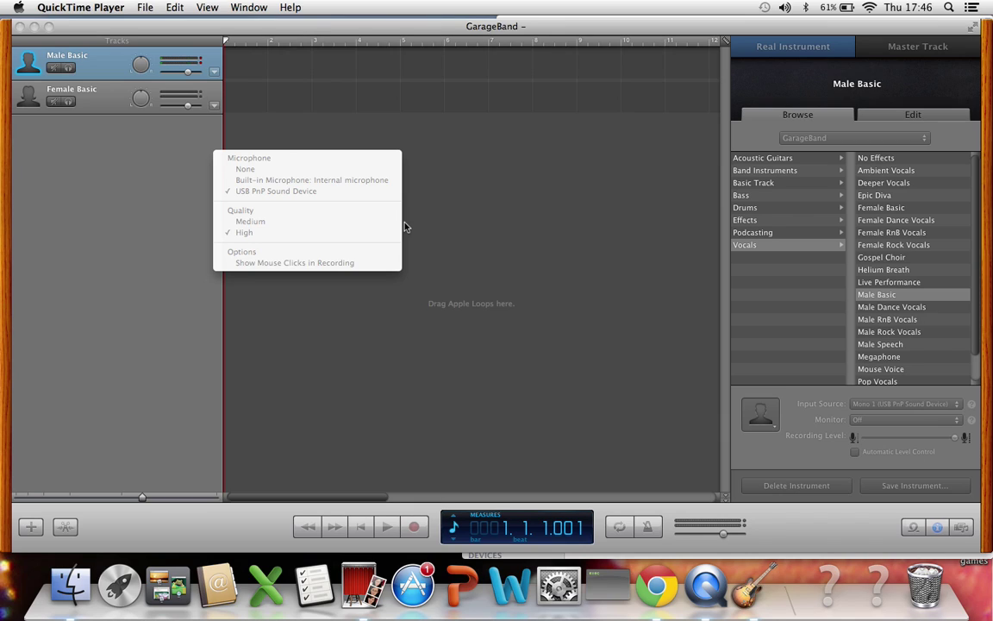
click(66, 7)
click(88, 5)
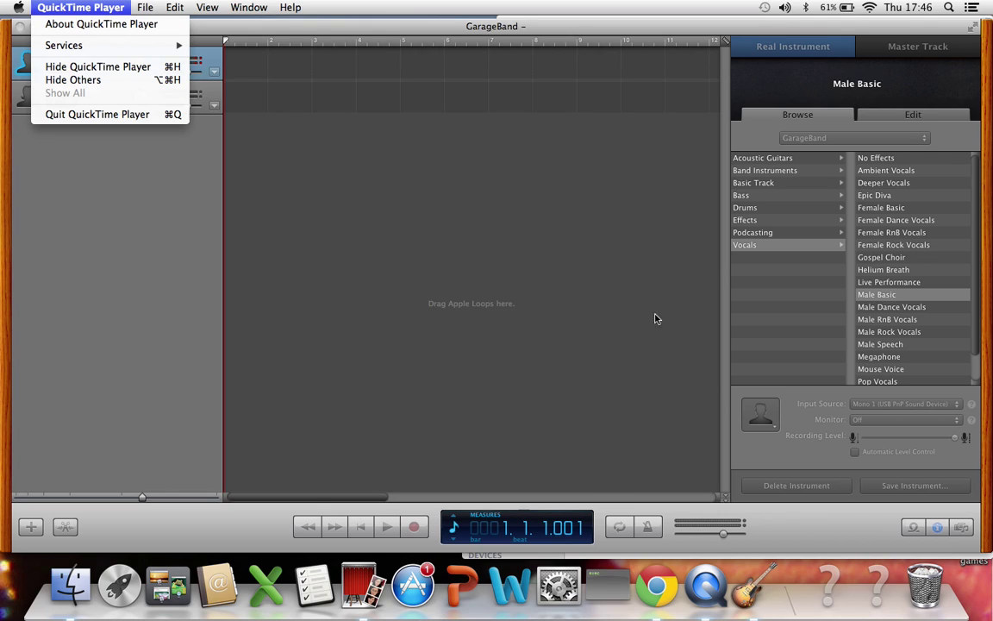
key(Escape)
- Return to GarageBand and show its application menu
key(super+shift+slash)
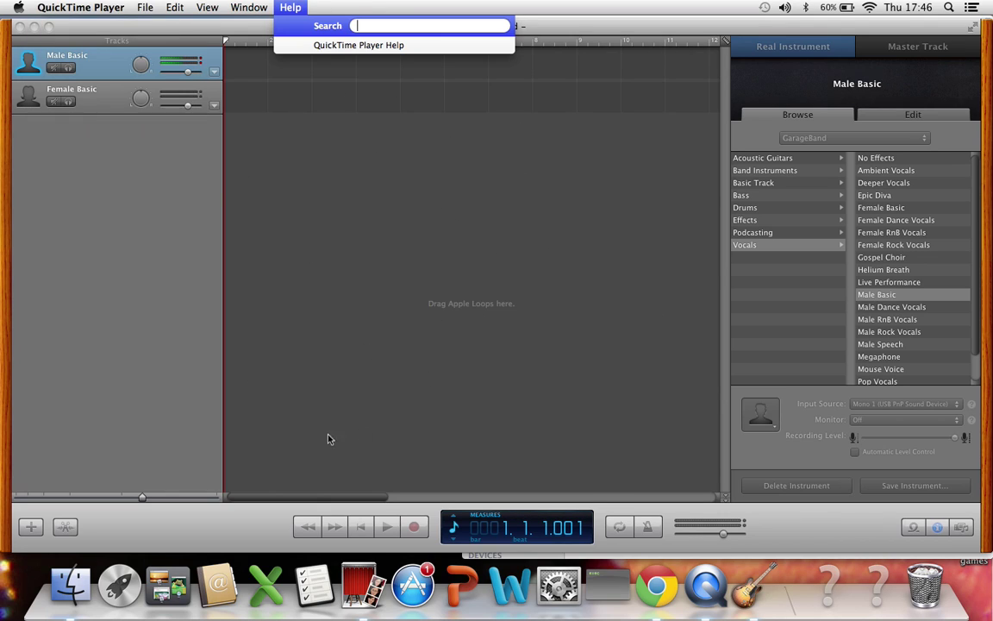
click(393, 204)
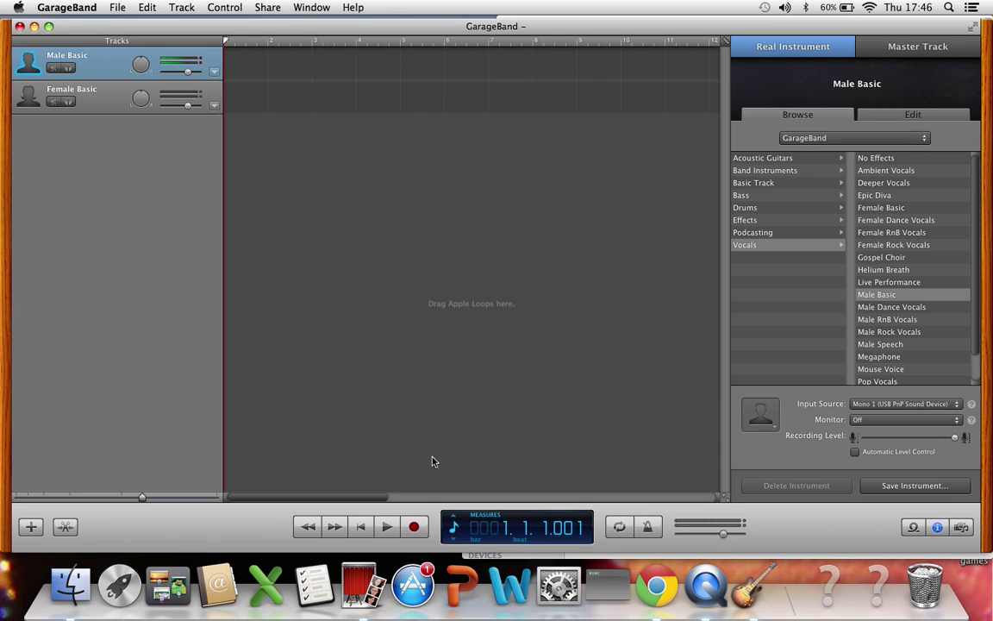
click(78, 8)
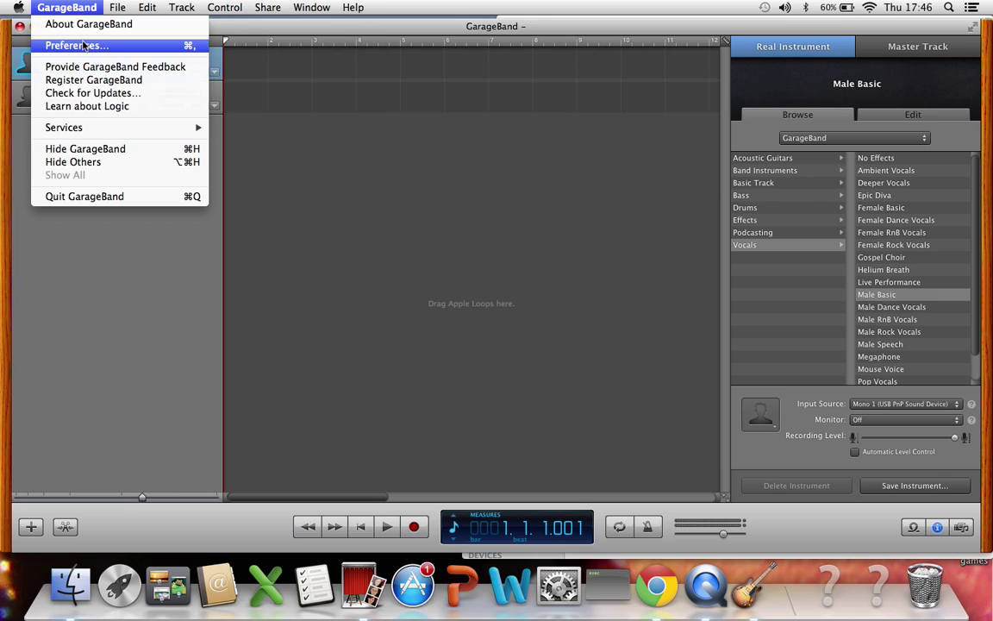
- In Audio/MIDI preferences, set Audio Output to Built-in Output, confirming the driver change
click(78, 45)
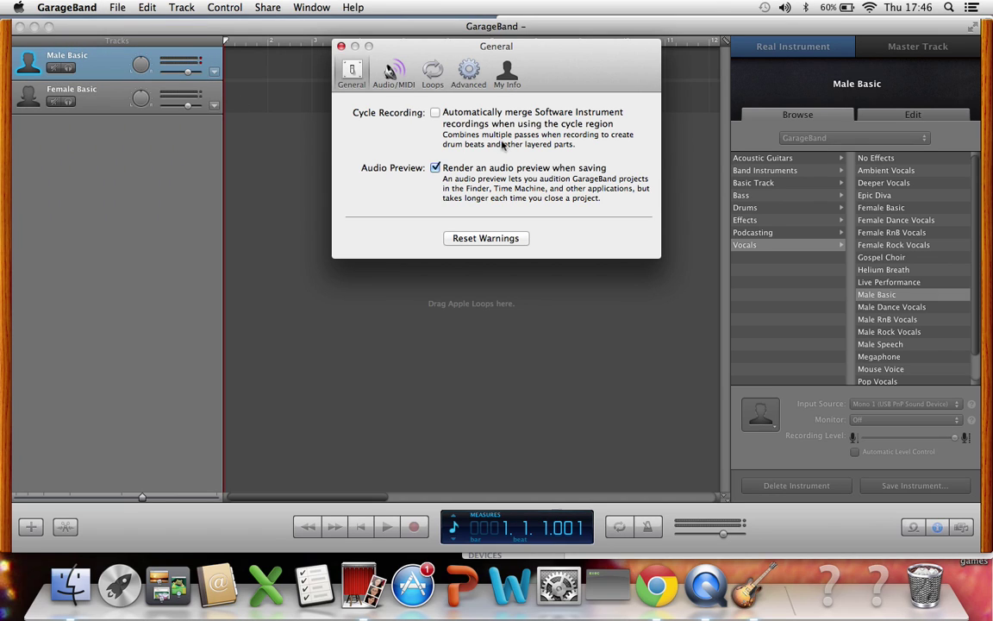
click(395, 72)
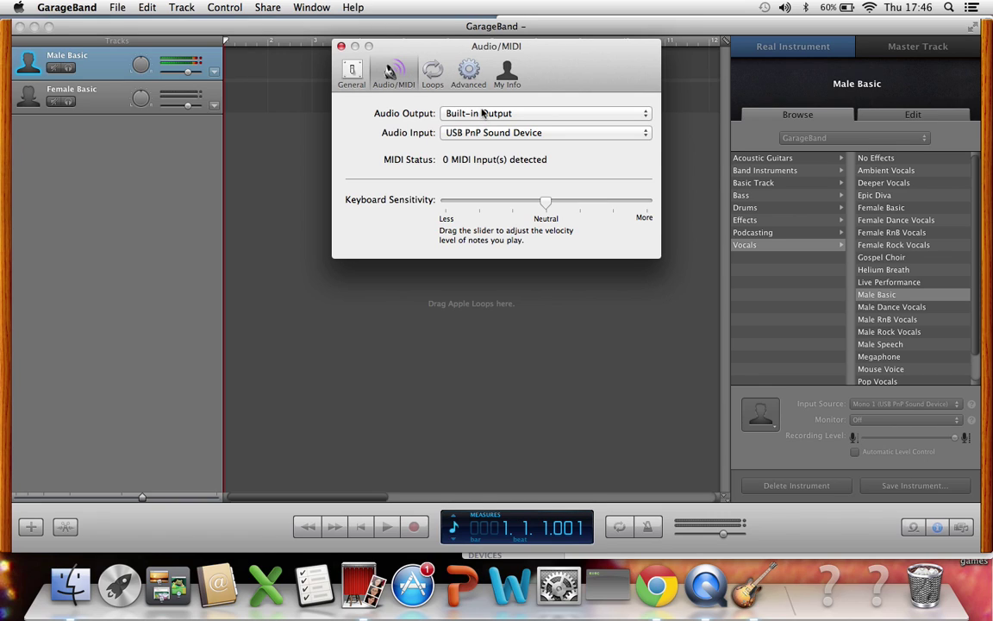
click(483, 115)
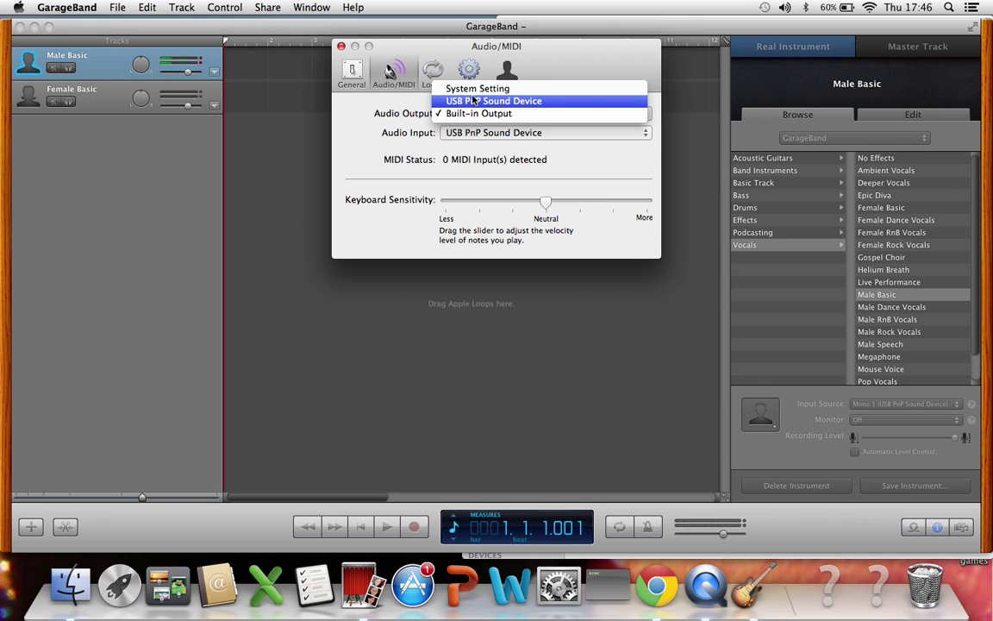
click(482, 101)
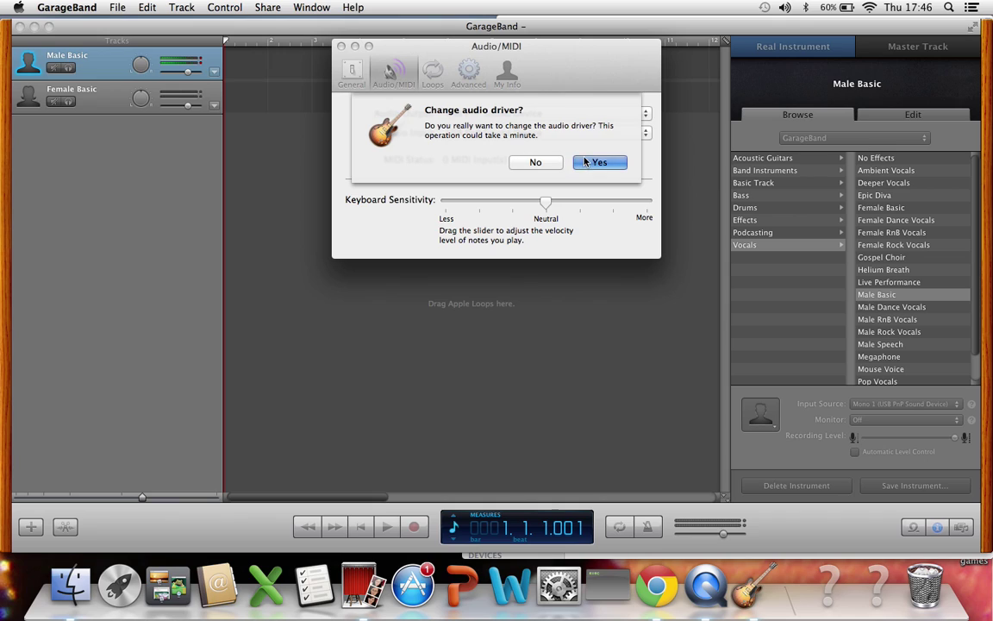
click(585, 162)
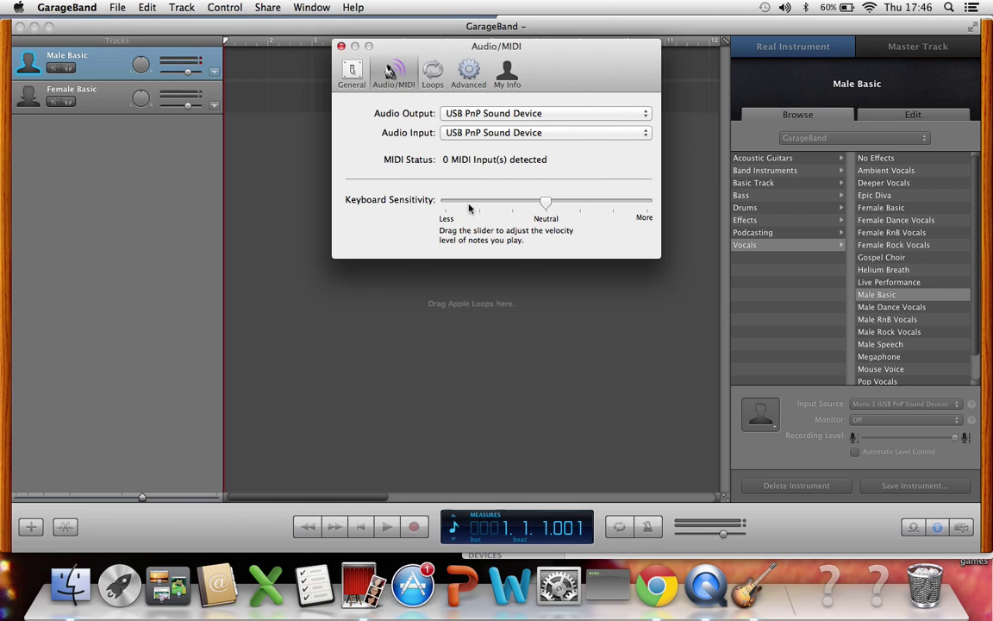
click(494, 114)
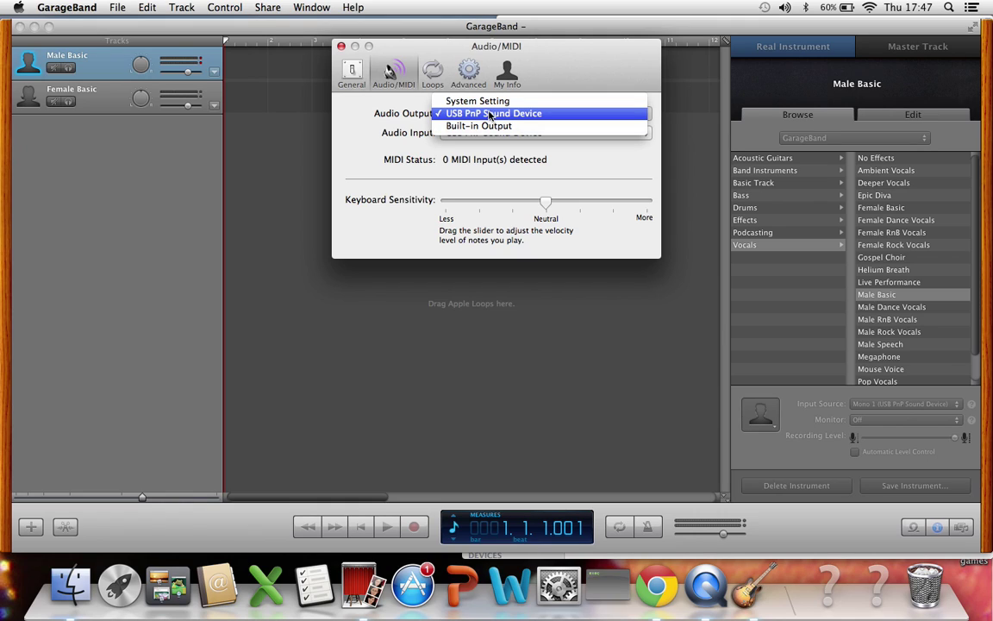
click(485, 127)
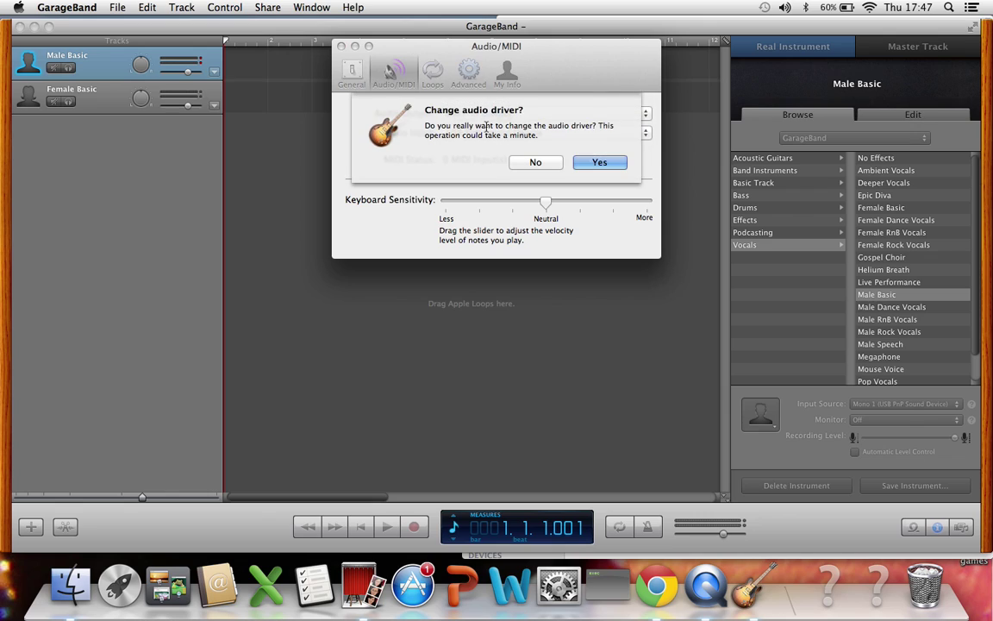
click(597, 162)
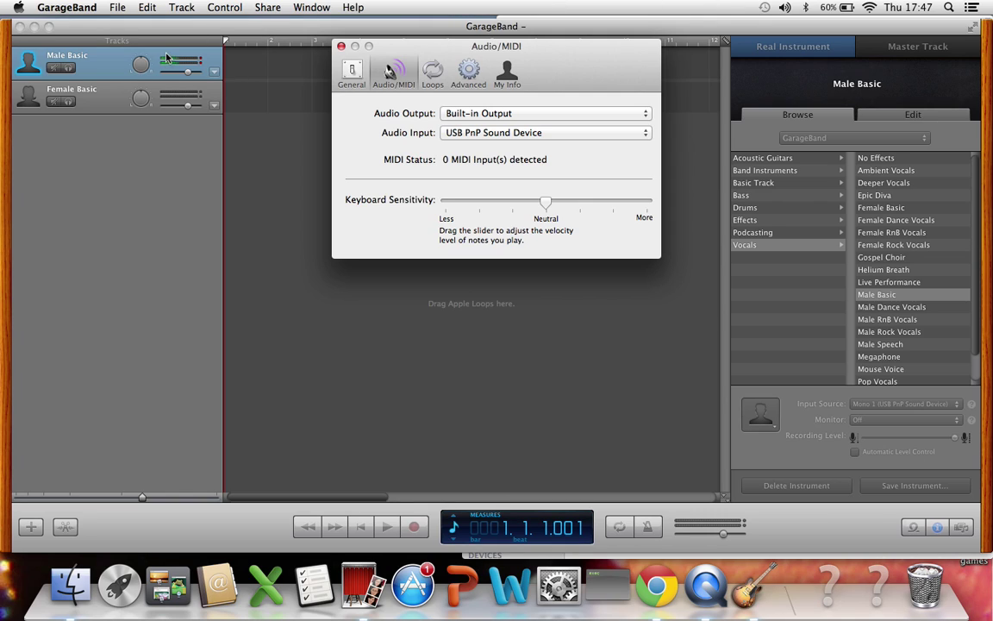
- Close Preferences, turn vocal-track monitoring On, apply No Effects, then bring Photo Booth forward
click(340, 45)
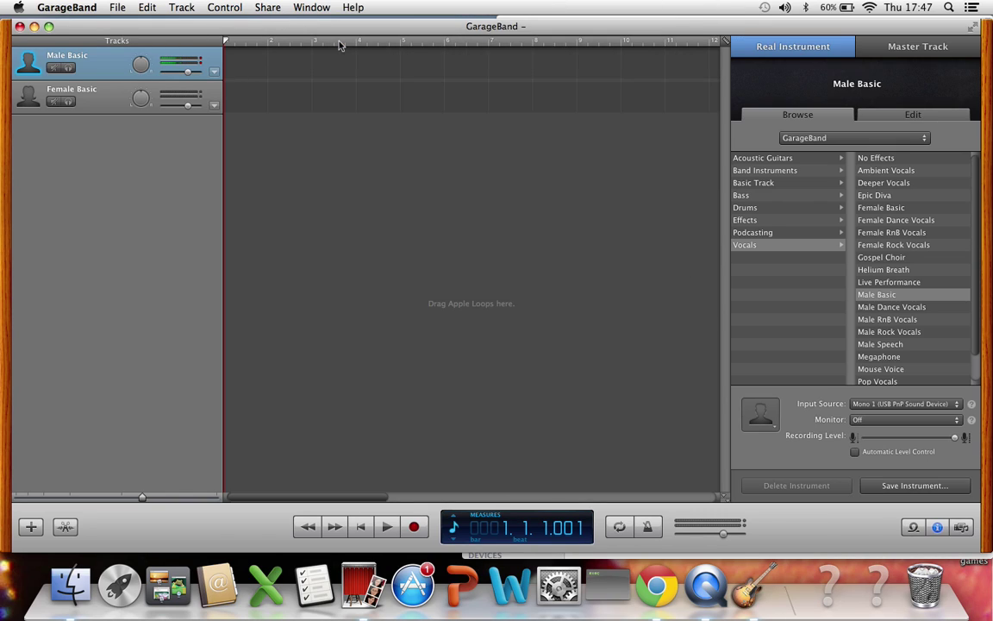
click(887, 419)
click(884, 435)
click(876, 158)
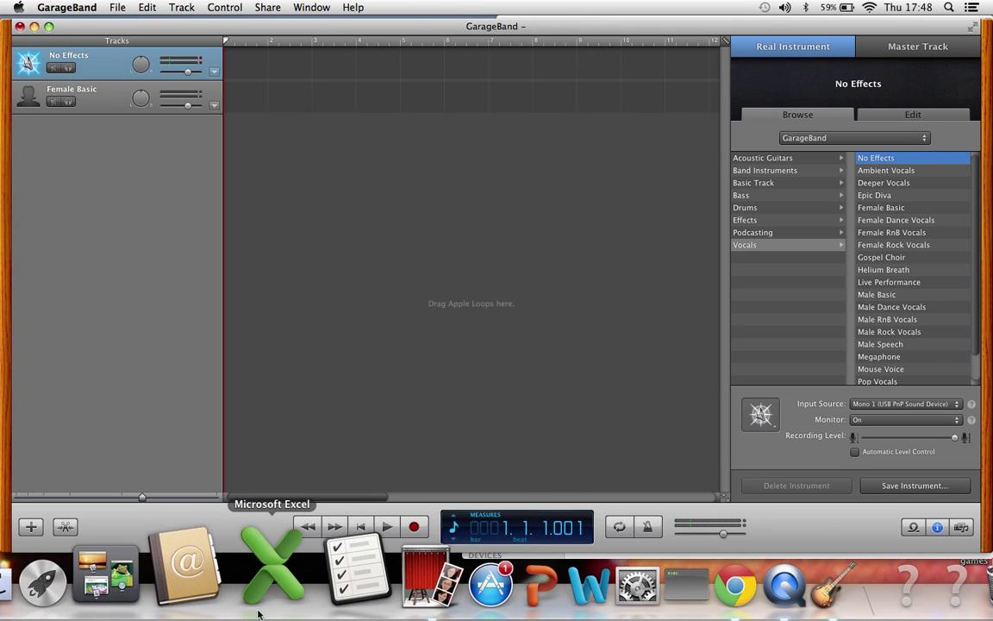
click(362, 590)
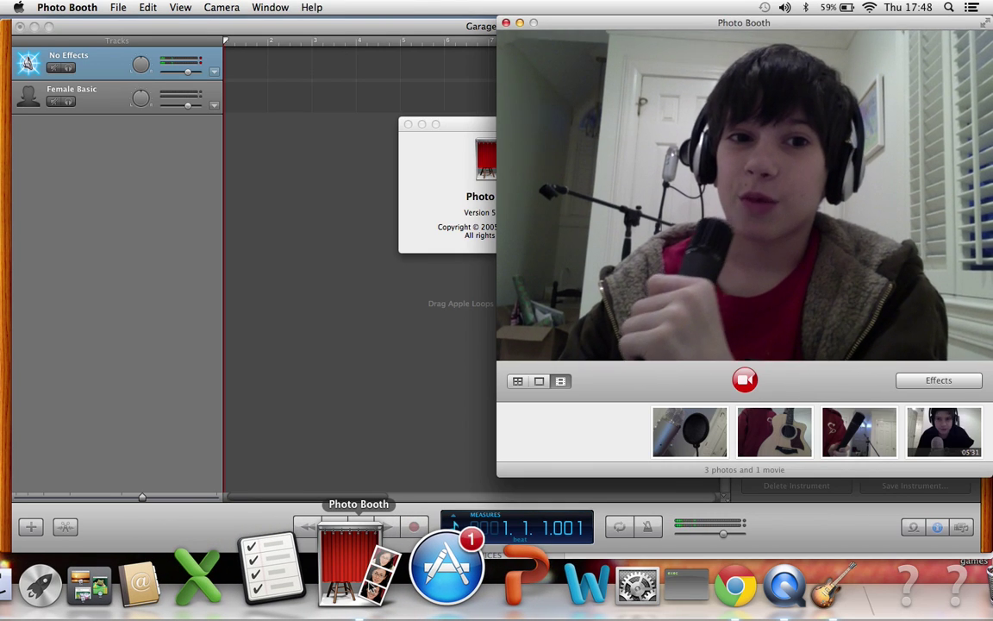